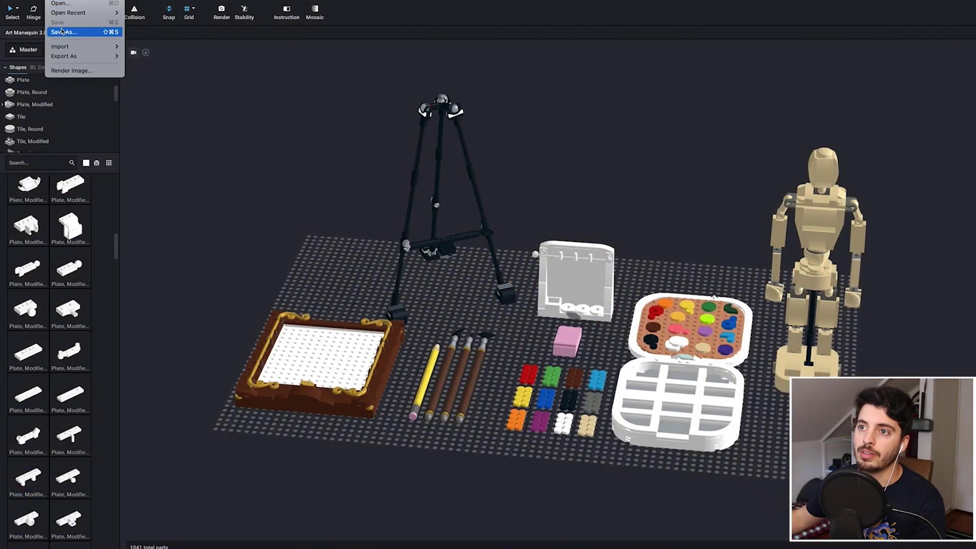
- Save a Desktop copy named 'Art Manequin 3.0 FOR RENDER', replacing 'Copy' in the name
{"action": "left_click", "coordinate": [61, 31]}
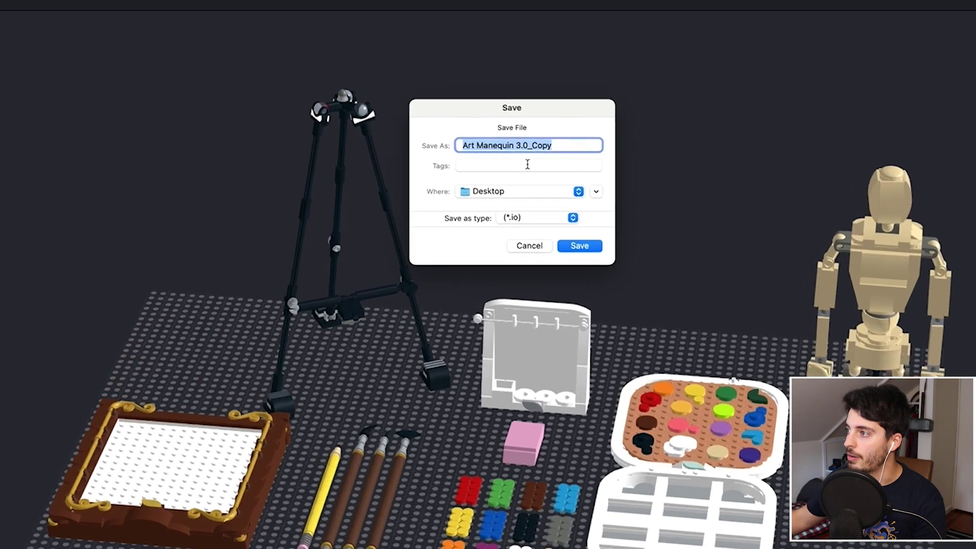
{"action": "left_click", "coordinate": [594, 132]}
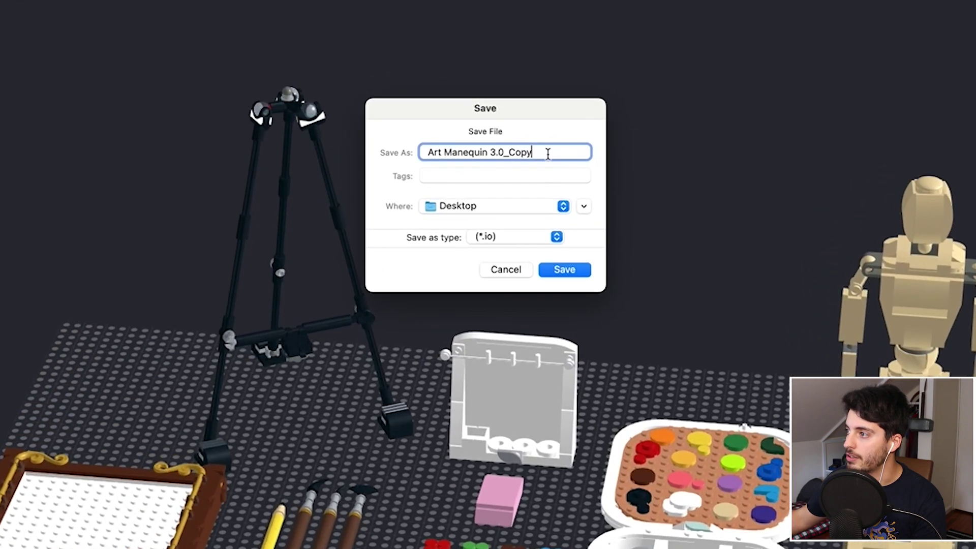
{"action": "double_click", "coordinate": [516, 153]}
{"action": "key", "text": "BackSpace"}
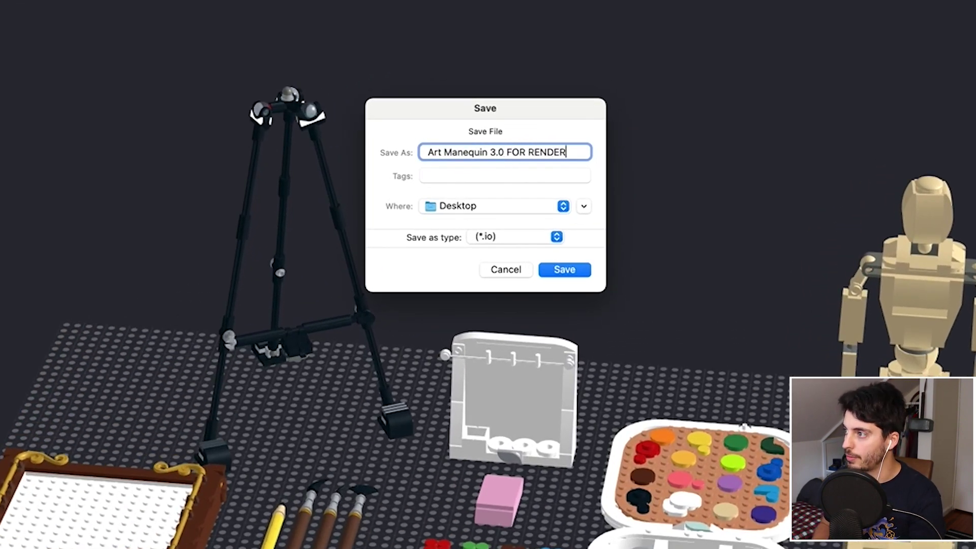
{"action": "key", "text": "Return"}
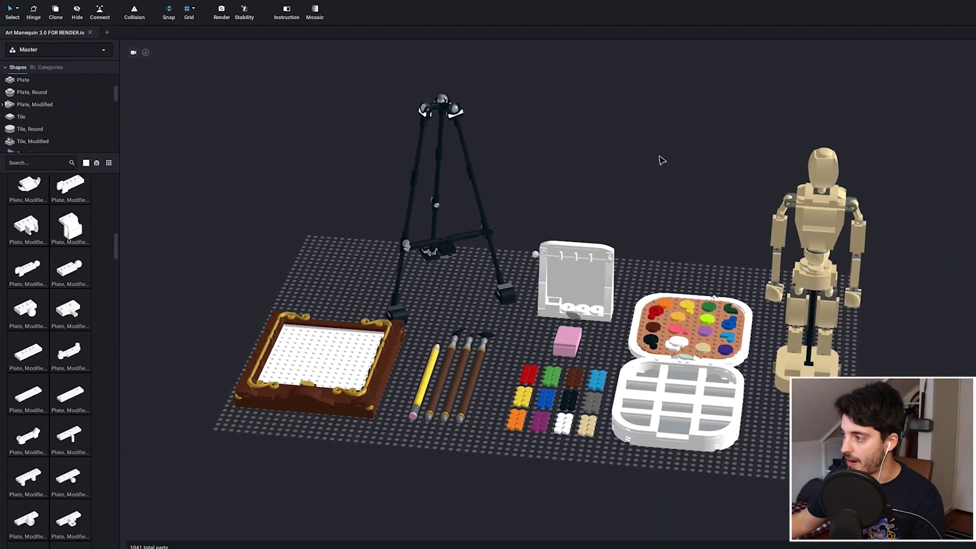
- Move the pencil and three brushes into the holder, then select the picture frame for the easel
{"action": "middle_click_drag", "start_coordinate": [661, 160], "coordinate": [635, 149]}
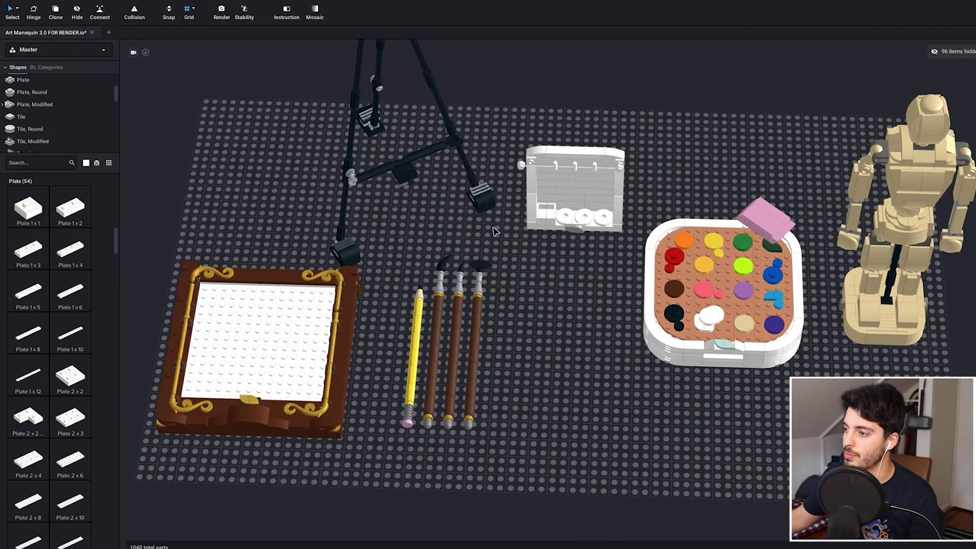
{"action": "left_click_drag", "start_coordinate": [491, 243], "coordinate": [390, 382]}
{"action": "mouse_move", "coordinate": [458, 345]}
{"action": "left_mouse_down"}
{"action": "mouse_move", "coordinate": [456, 364]}
{"action": "mouse_move", "coordinate": [527, 272]}
{"action": "mouse_move", "coordinate": [586, 159]}
{"action": "left_mouse_up"}
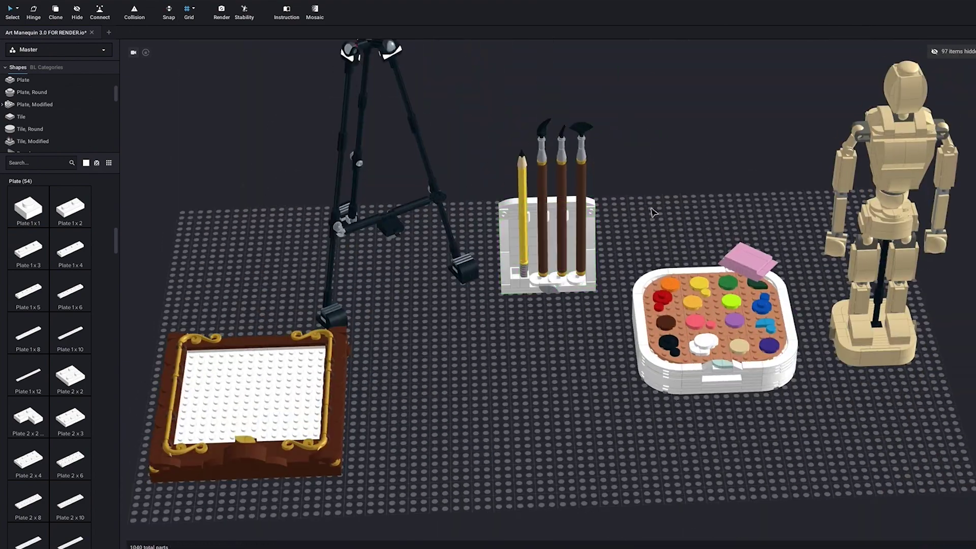
{"action": "right_click_drag", "start_coordinate": [654, 212], "coordinate": [539, 232]}
{"action": "left_click", "coordinate": [511, 221]}
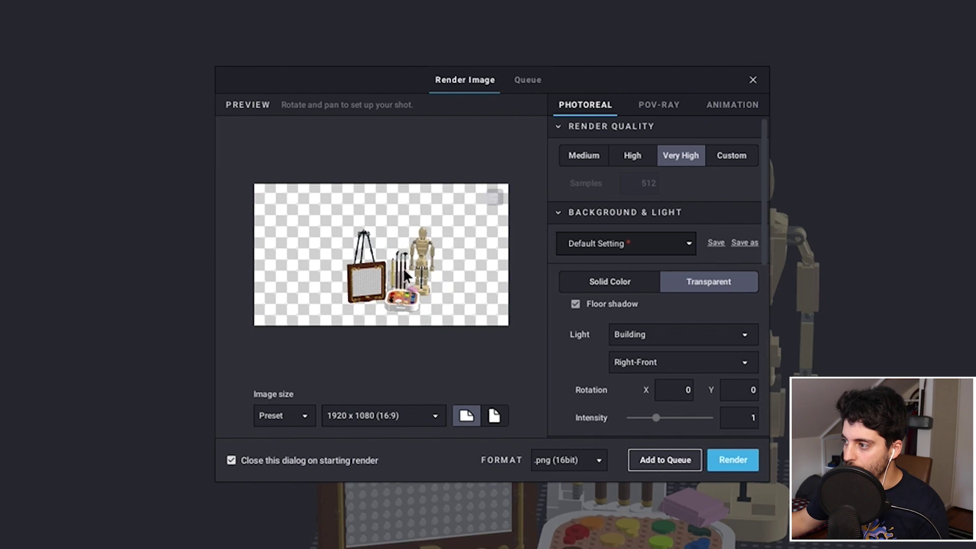
- Switch the render size to the 1080 x 1080 (1:1) preset and centre the art scene in the preview
{"action": "scroll", "coordinate": [416, 274], "scroll_direction": "up", "scroll_amount": 3}
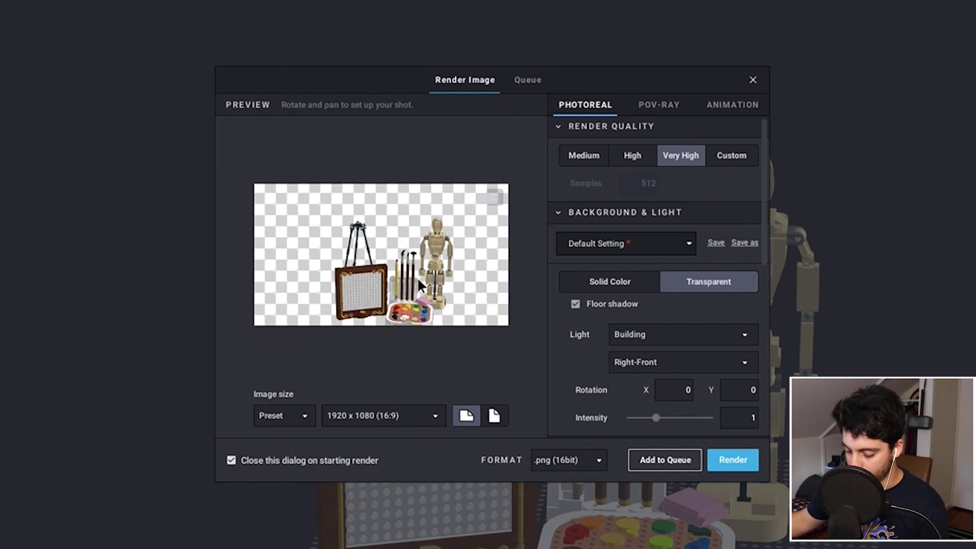
{"action": "scroll", "coordinate": [417, 275], "scroll_direction": "up", "scroll_amount": 3}
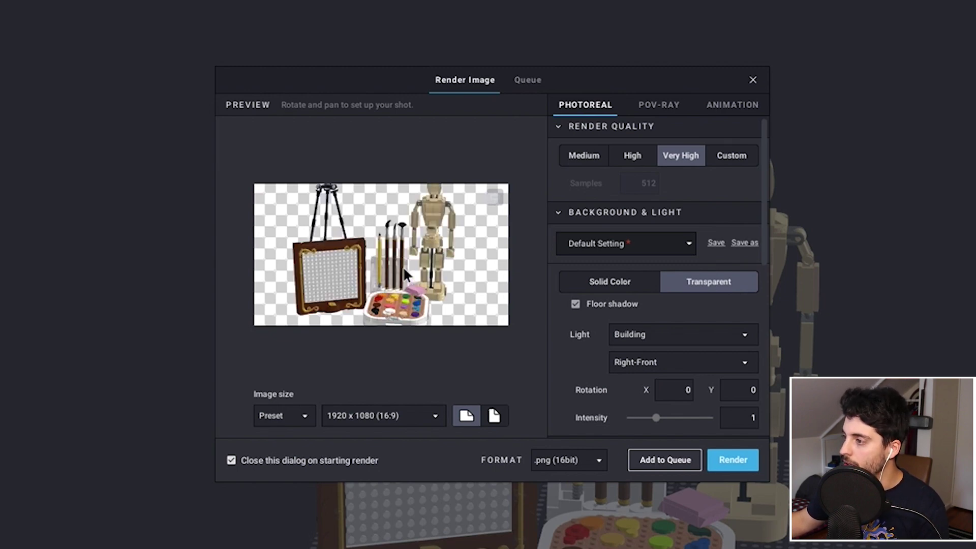
{"action": "scroll", "coordinate": [403, 269], "scroll_direction": "down", "scroll_amount": 4}
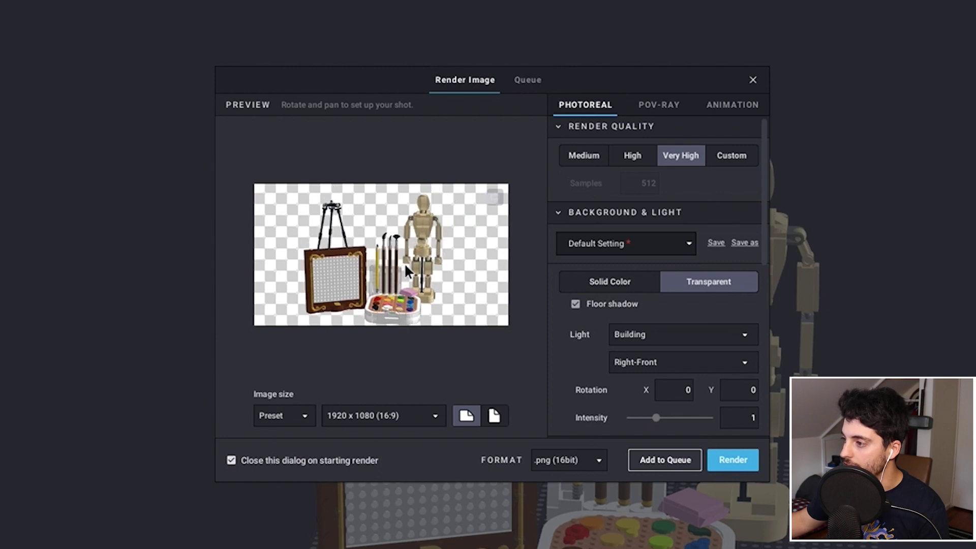
{"action": "left_click_drag", "start_coordinate": [406, 277], "coordinate": [375, 355]}
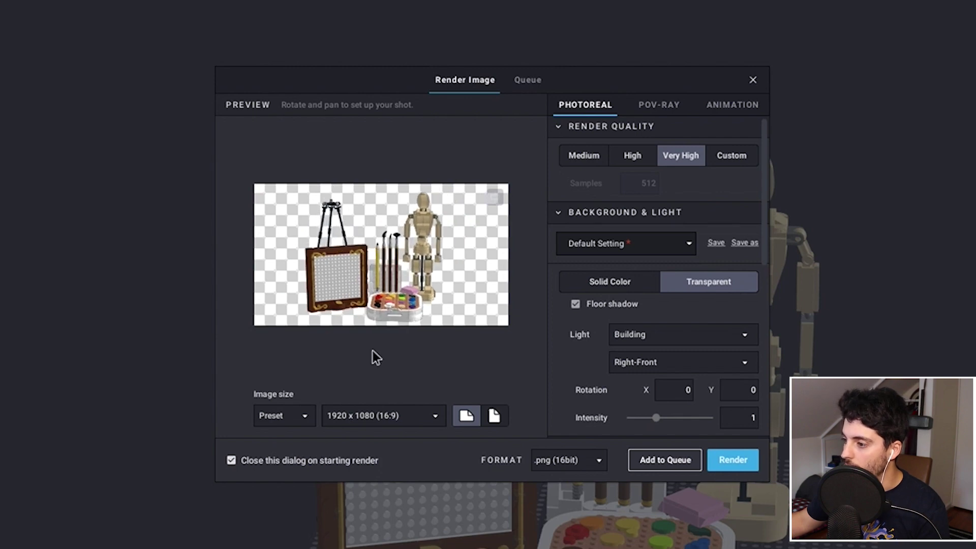
{"action": "left_click", "coordinate": [431, 416]}
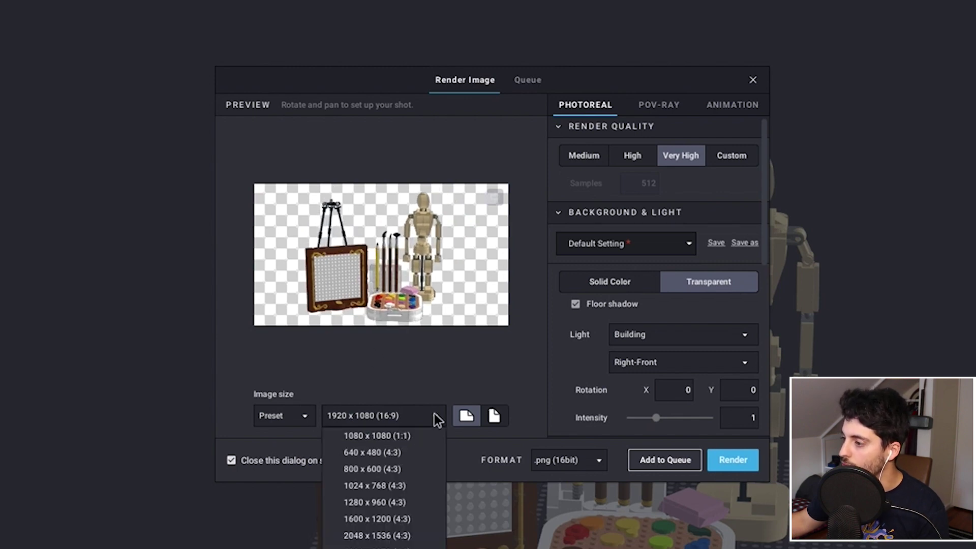
{"action": "left_click", "coordinate": [396, 438]}
{"action": "left_click_drag", "start_coordinate": [375, 318], "coordinate": [390, 319]}
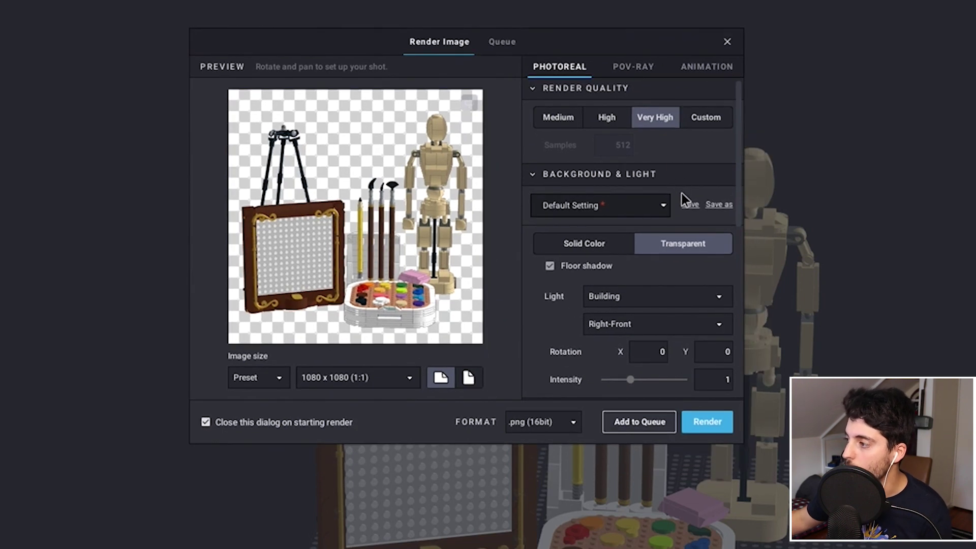
- Keep the background transparent after trying Solid Color, and try the Mechanic, Asteroid and Dawn lights
{"action": "left_click", "coordinate": [596, 254]}
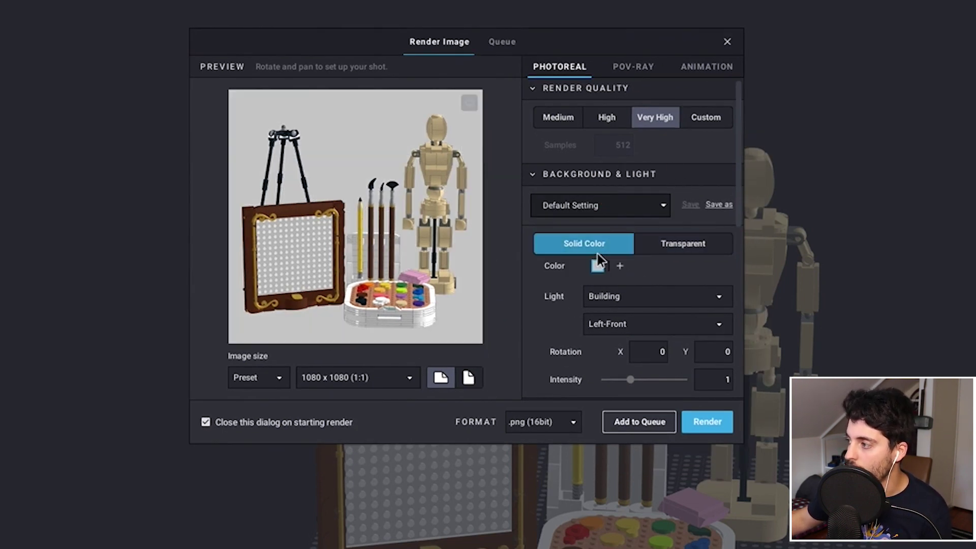
{"action": "left_click", "coordinate": [677, 245]}
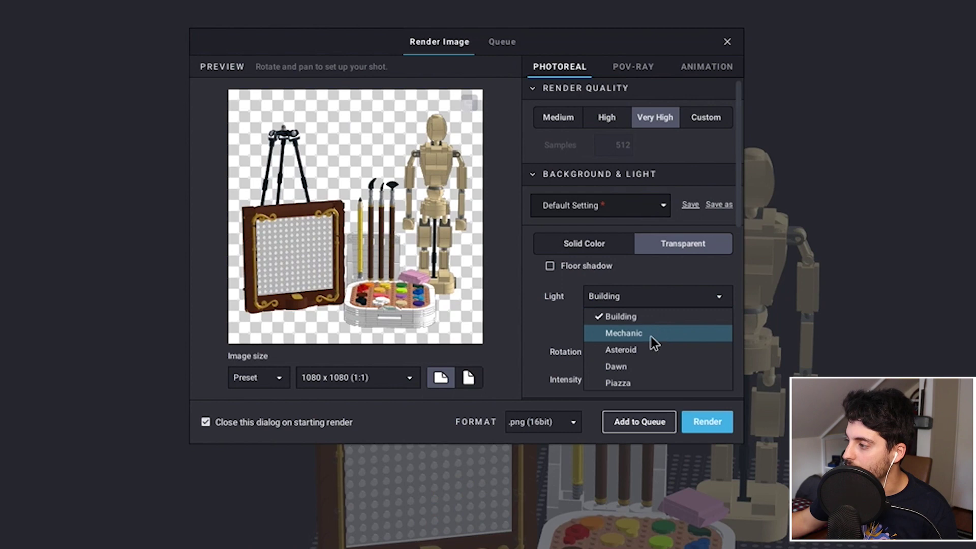
{"action": "left_click", "coordinate": [638, 332]}
{"action": "left_click", "coordinate": [638, 296]}
{"action": "left_click", "coordinate": [635, 348]}
{"action": "left_click", "coordinate": [681, 301]}
{"action": "left_click", "coordinate": [648, 366]}
- Try the Piazza light, then settle on Building lighting from Right-Front
{"action": "left_click", "coordinate": [672, 295]}
{"action": "left_click", "coordinate": [638, 382]}
{"action": "left_click", "coordinate": [647, 300]}
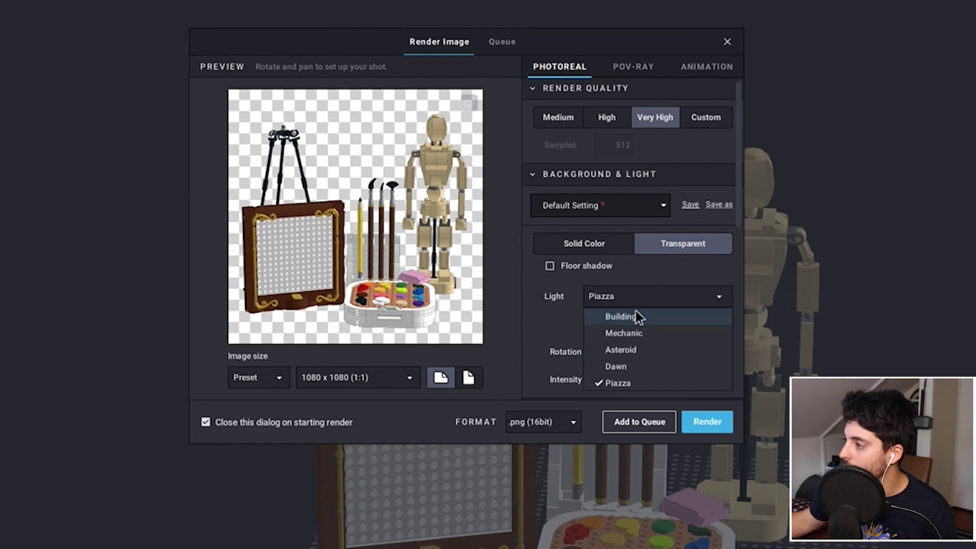
{"action": "left_click", "coordinate": [635, 314]}
{"action": "left_click", "coordinate": [672, 325]}
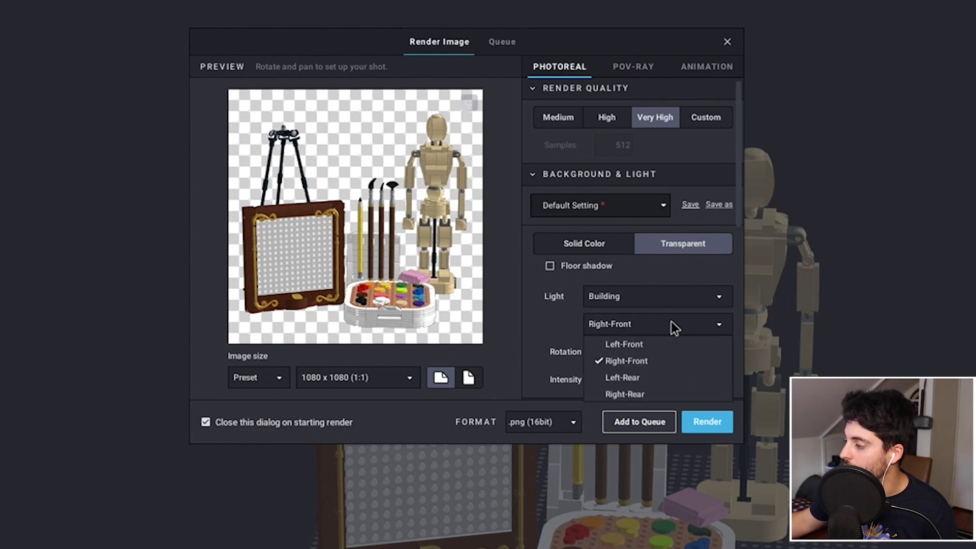
{"action": "left_click", "coordinate": [663, 359]}
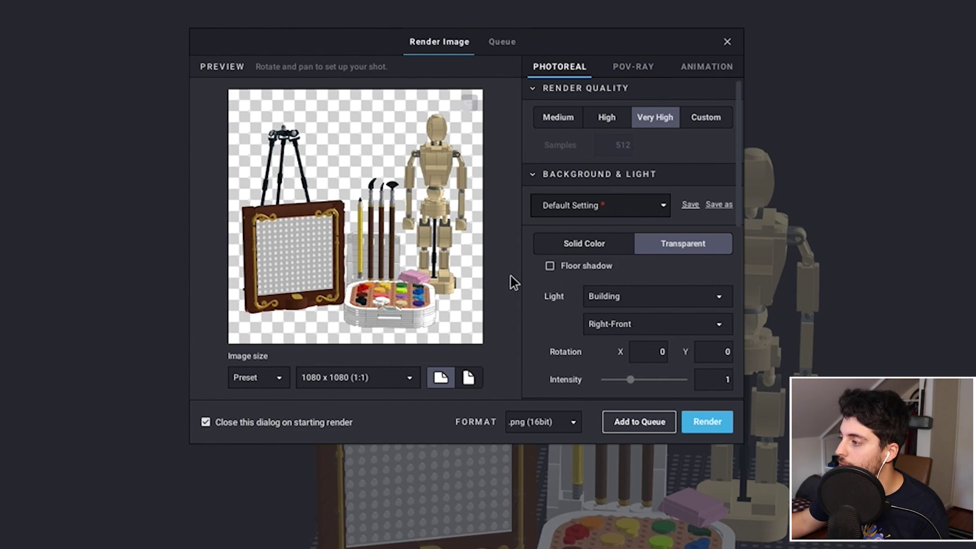
{"action": "scroll", "coordinate": [575, 322], "scroll_direction": "down", "scroll_amount": 2}
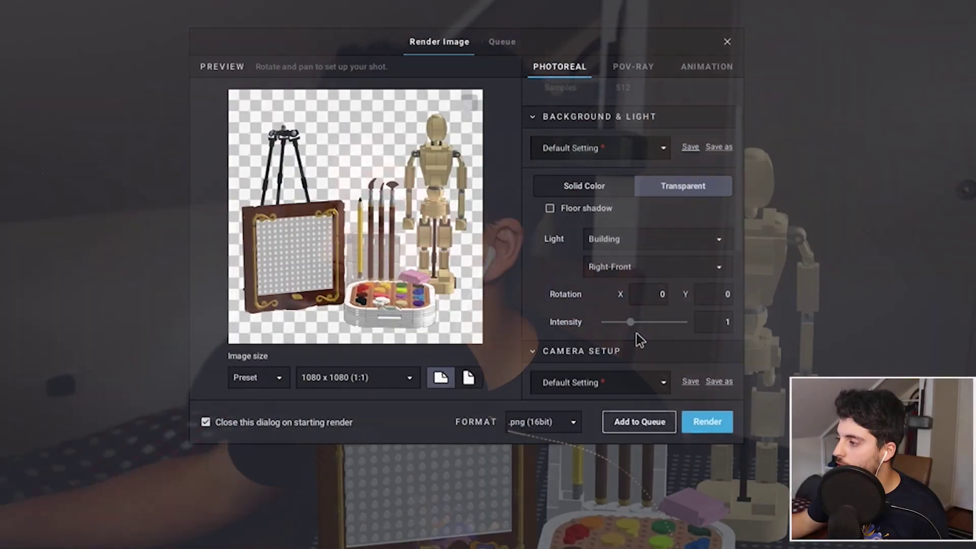
- Zoom out and reposition the art scene within the square render preview
{"action": "scroll", "coordinate": [636, 335], "scroll_direction": "down", "scroll_amount": 3}
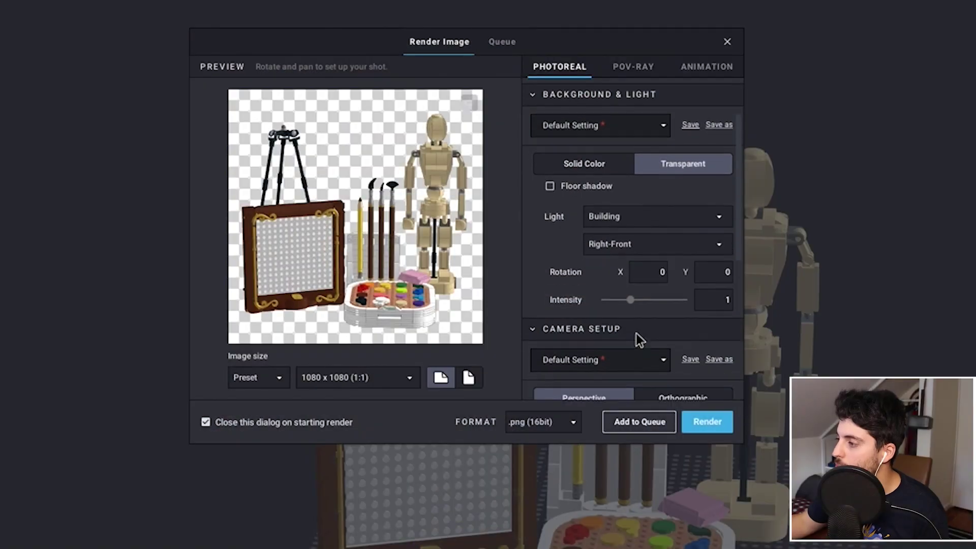
{"action": "scroll", "coordinate": [636, 337], "scroll_direction": "down", "scroll_amount": 2}
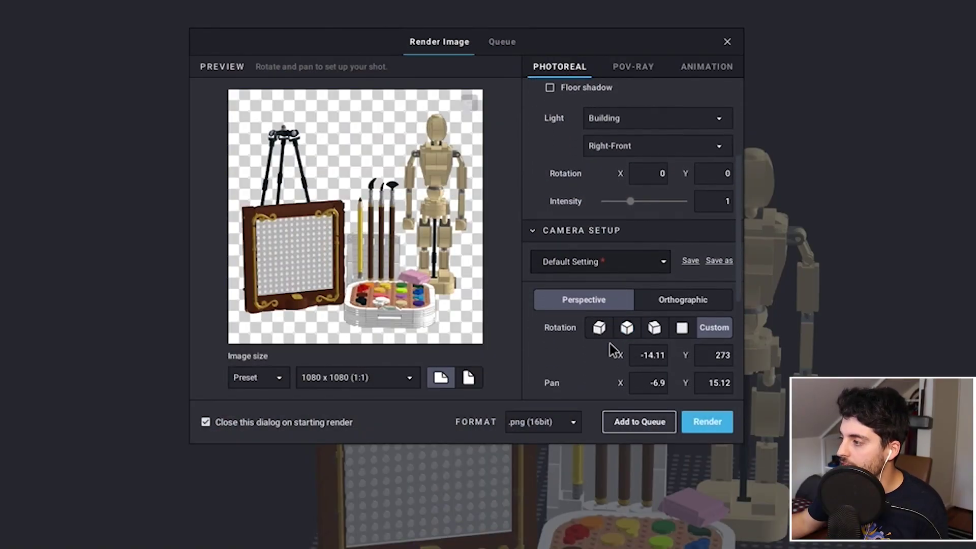
{"action": "scroll", "coordinate": [609, 350], "scroll_direction": "down", "scroll_amount": 2}
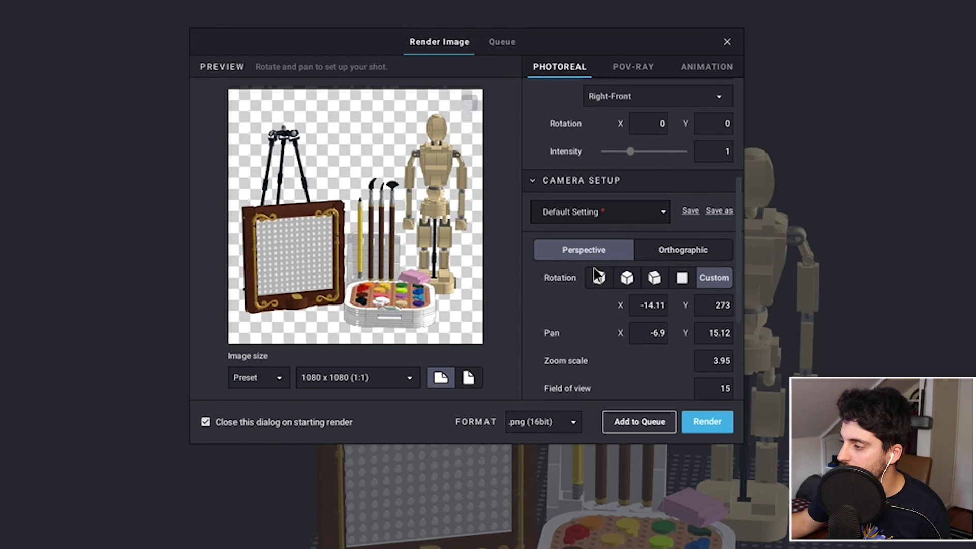
{"action": "middle_click_drag", "start_coordinate": [442, 249], "coordinate": [433, 248]}
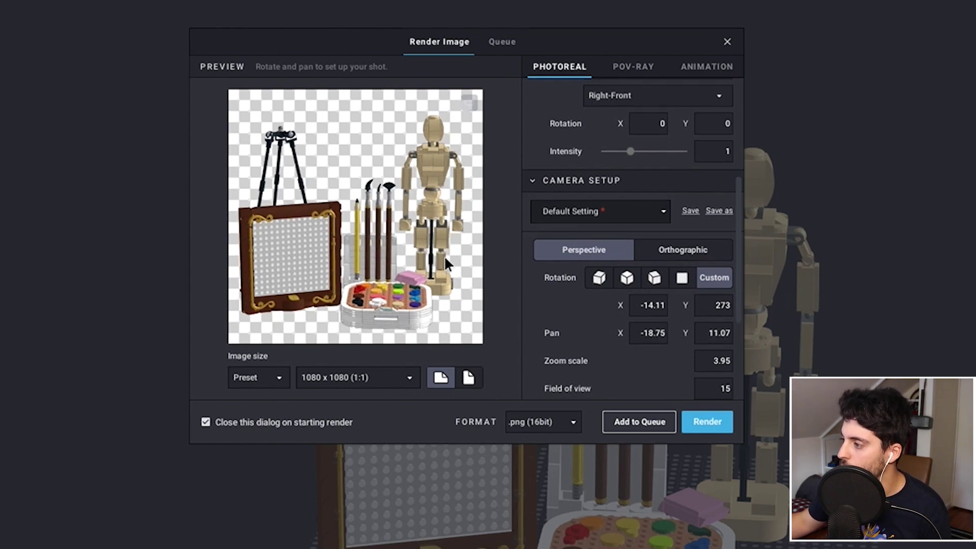
{"action": "middle_click_drag", "start_coordinate": [331, 277], "coordinate": [336, 279]}
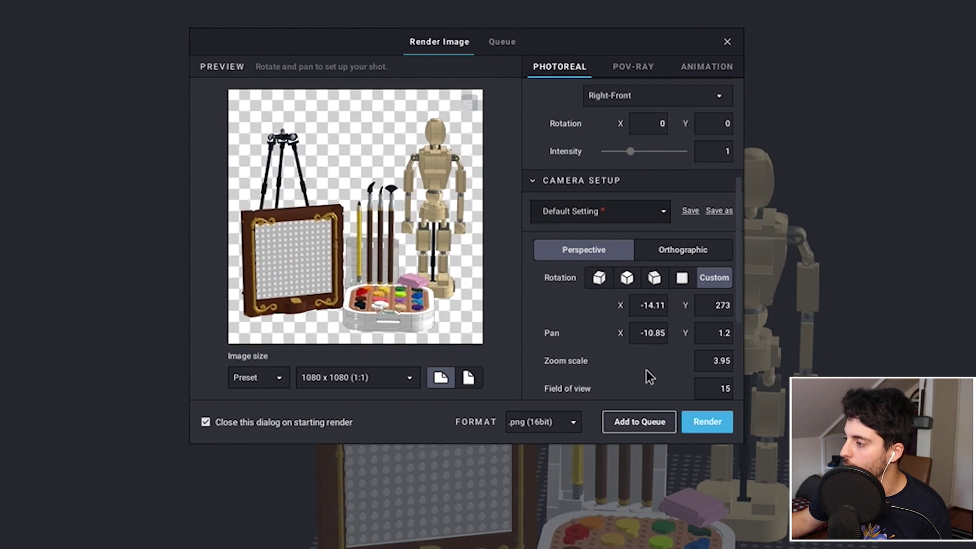
{"action": "scroll", "coordinate": [712, 379], "scroll_direction": "down", "scroll_amount": 1}
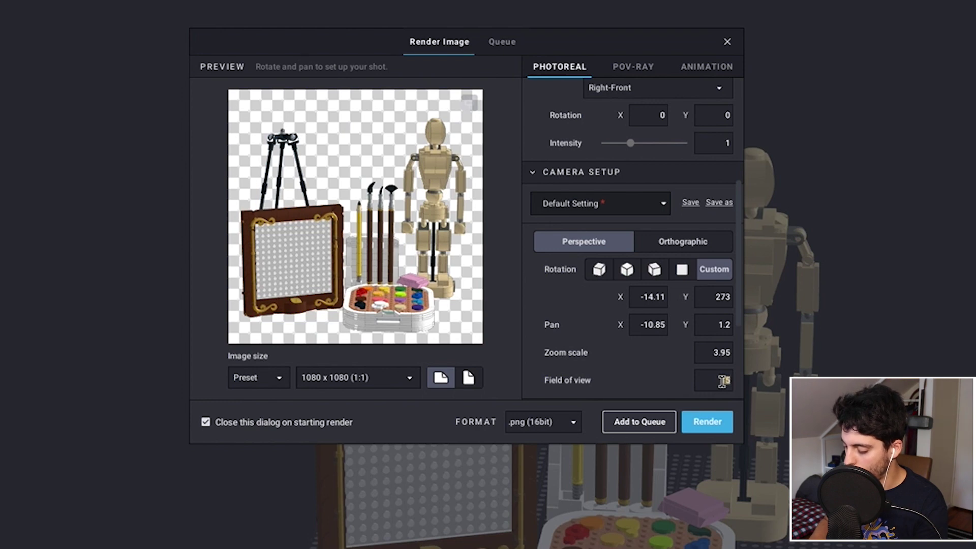
- Set the camera field of view to 15 and zoom until the scene fills the frame
{"action": "type", "text": "1"}
{"action": "scroll", "coordinate": [300, 170], "scroll_direction": "down", "scroll_amount": 10}
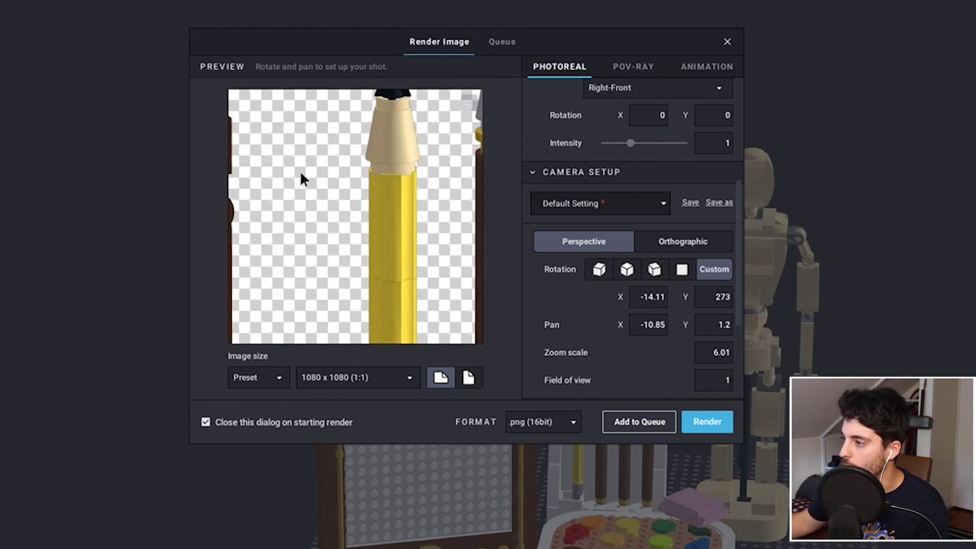
{"action": "scroll", "coordinate": [359, 243], "scroll_direction": "down", "scroll_amount": 2}
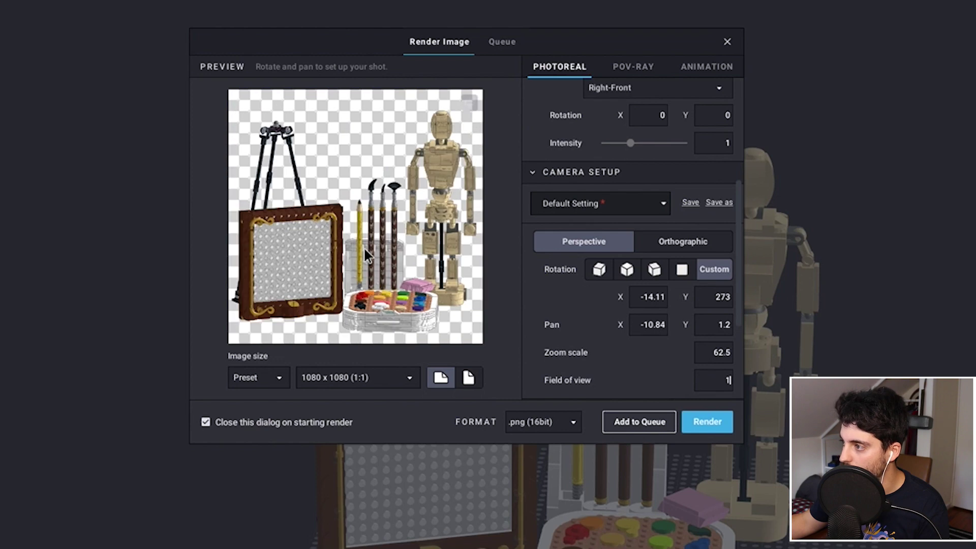
{"action": "scroll", "coordinate": [364, 246], "scroll_direction": "up", "scroll_amount": 1}
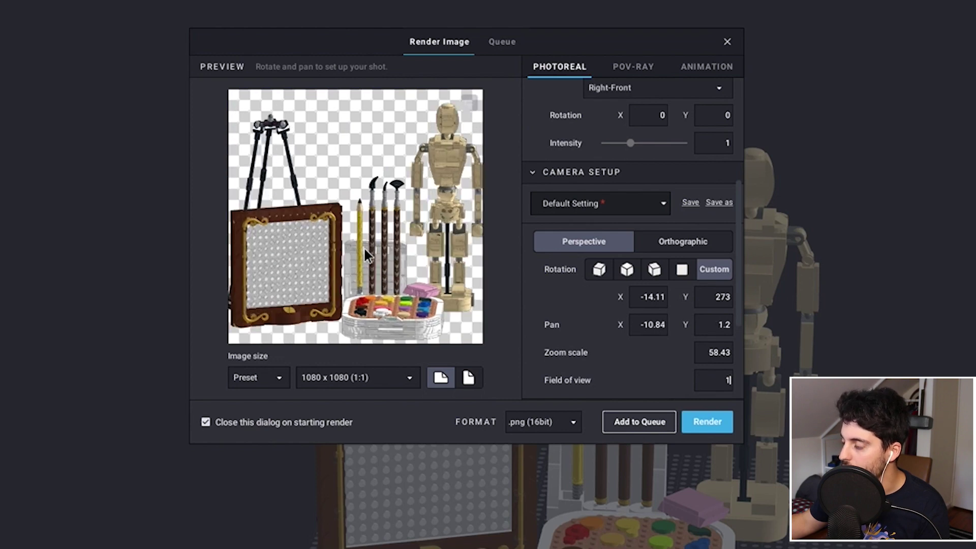
{"action": "left_click", "coordinate": [716, 371]}
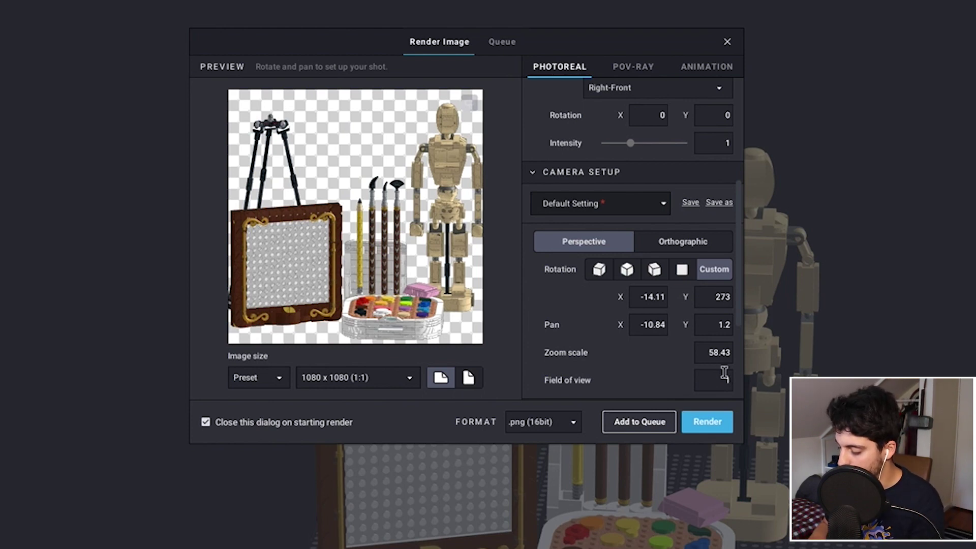
{"action": "type", "text": "5"}
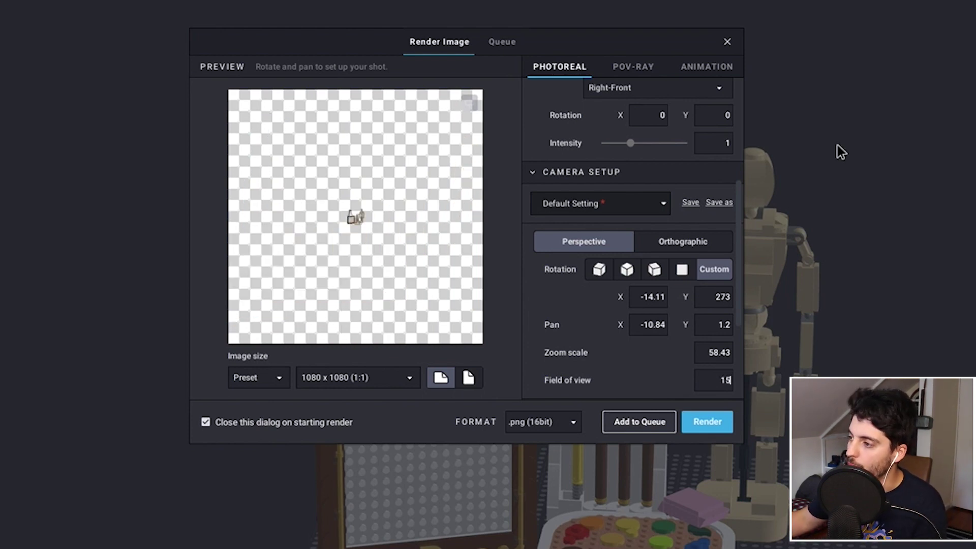
{"action": "scroll", "coordinate": [387, 228], "scroll_direction": "up", "scroll_amount": 5}
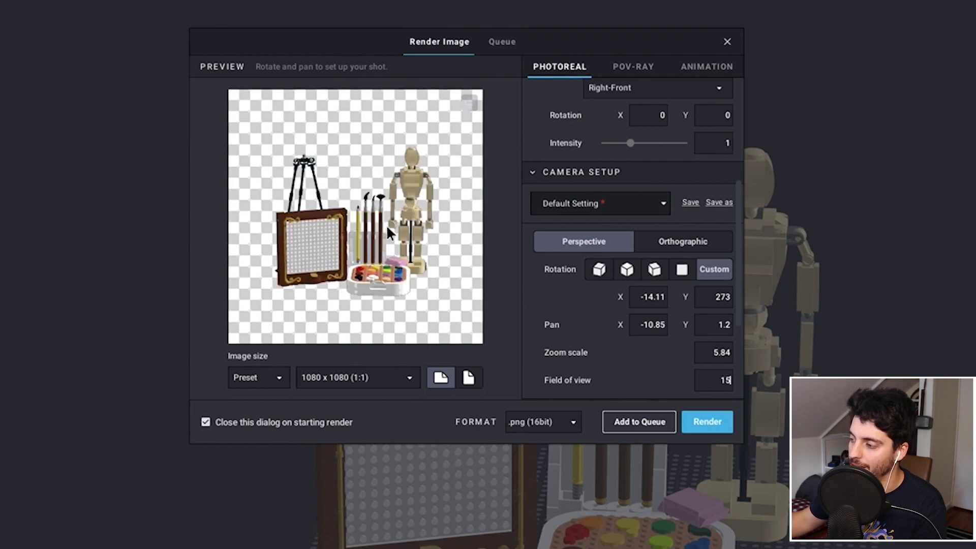
{"action": "scroll", "coordinate": [386, 226], "scroll_direction": "up", "scroll_amount": 4}
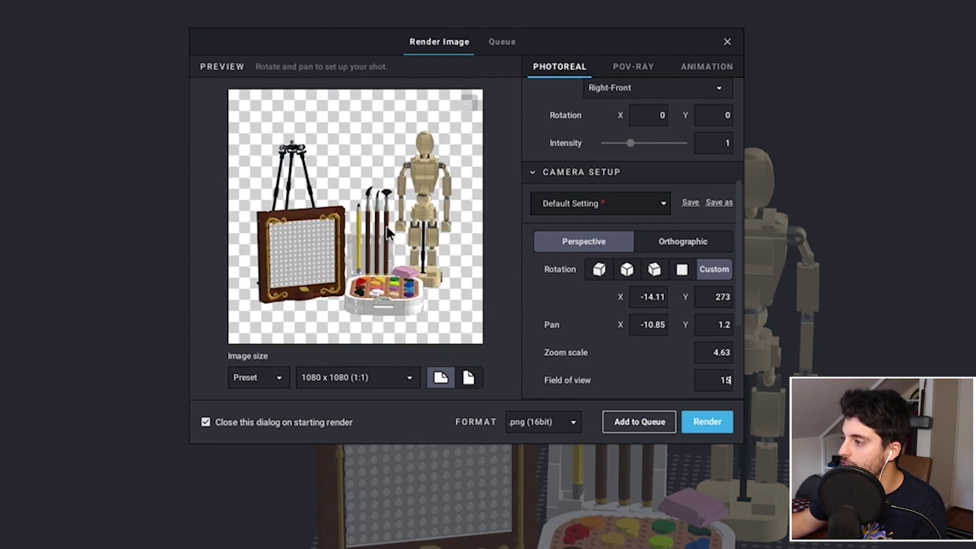
{"action": "scroll", "coordinate": [387, 227], "scroll_direction": "up", "scroll_amount": 2}
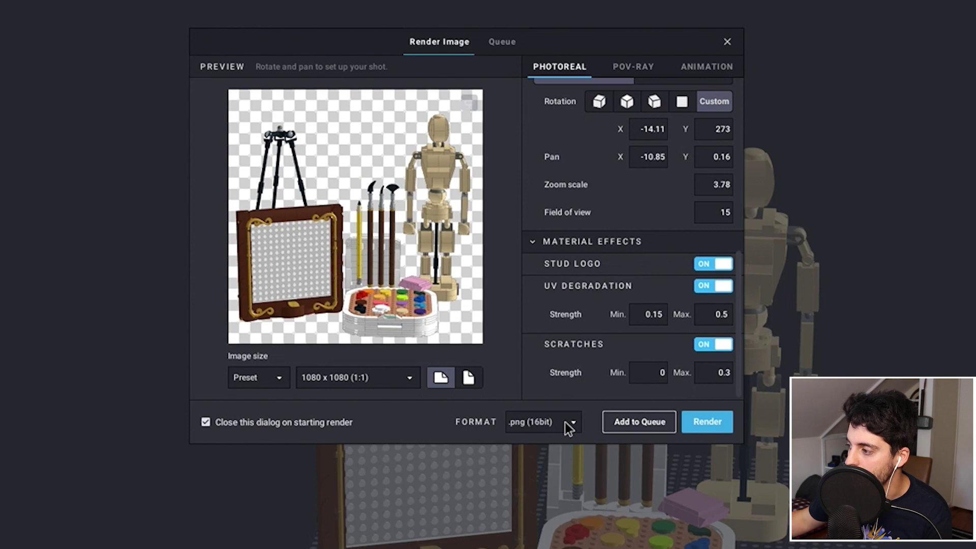
- Keep the .png (16bit) output format and queue the transparent PNG render
{"action": "left_click", "coordinate": [568, 428]}
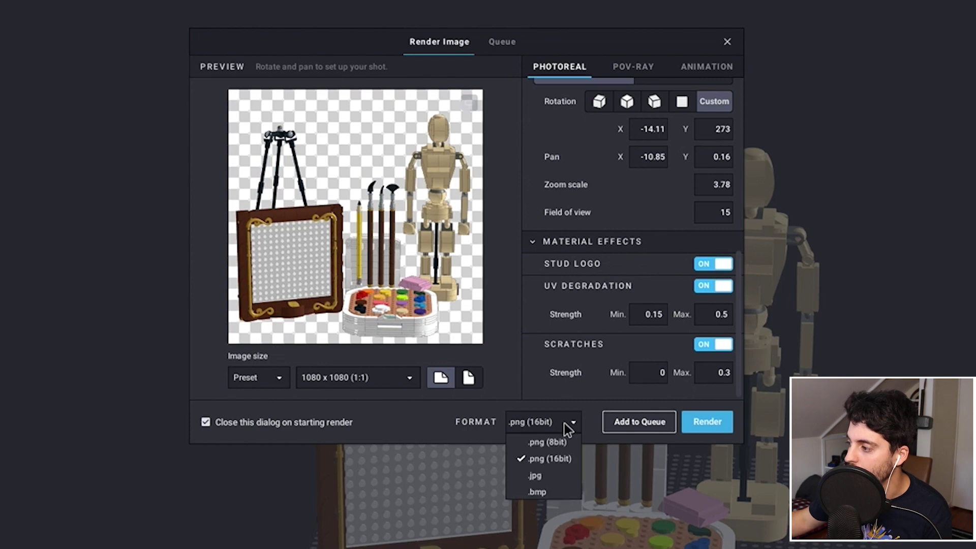
{"action": "left_click", "coordinate": [563, 459]}
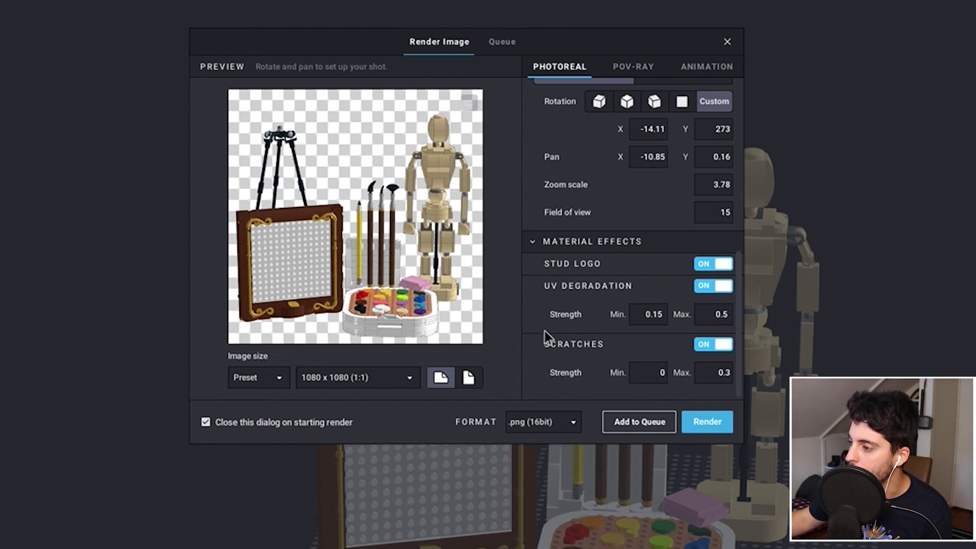
{"action": "left_click", "coordinate": [639, 426]}
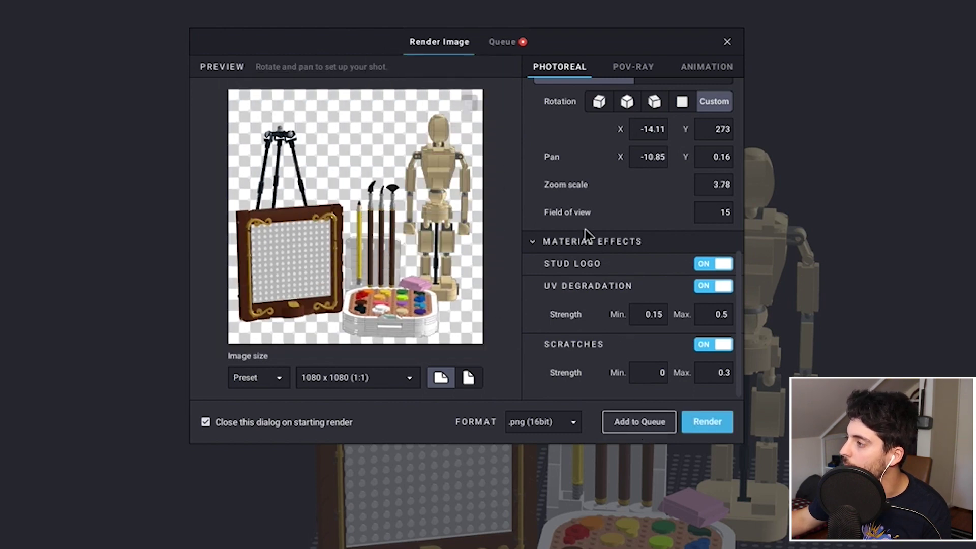
- Queue a second render lit from Right-Rear, then switch to the Animation settings
{"action": "scroll", "coordinate": [585, 230], "scroll_direction": "up", "scroll_amount": 5}
{"action": "scroll", "coordinate": [630, 129], "scroll_direction": "up", "scroll_amount": 2}
{"action": "left_click", "coordinate": [645, 130]}
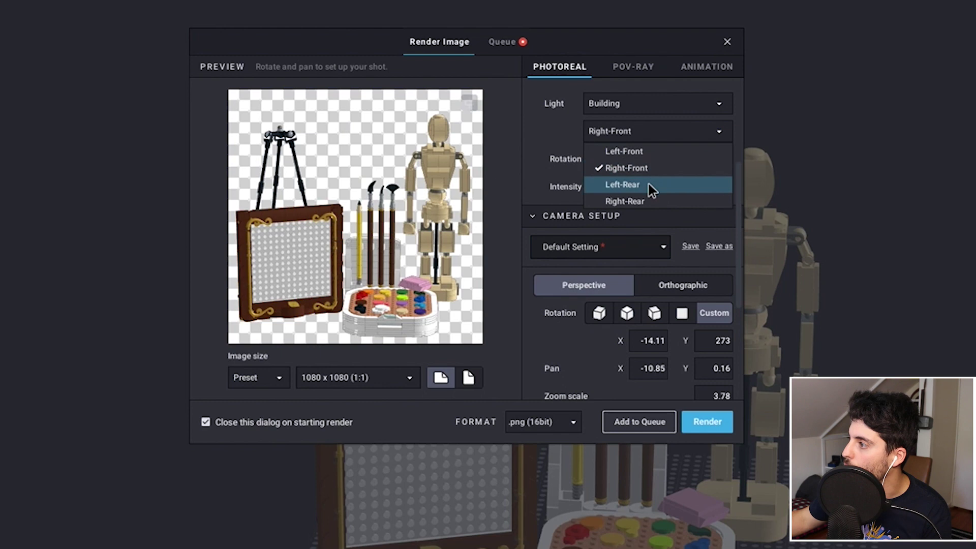
{"action": "left_click", "coordinate": [647, 200]}
{"action": "left_click", "coordinate": [662, 423]}
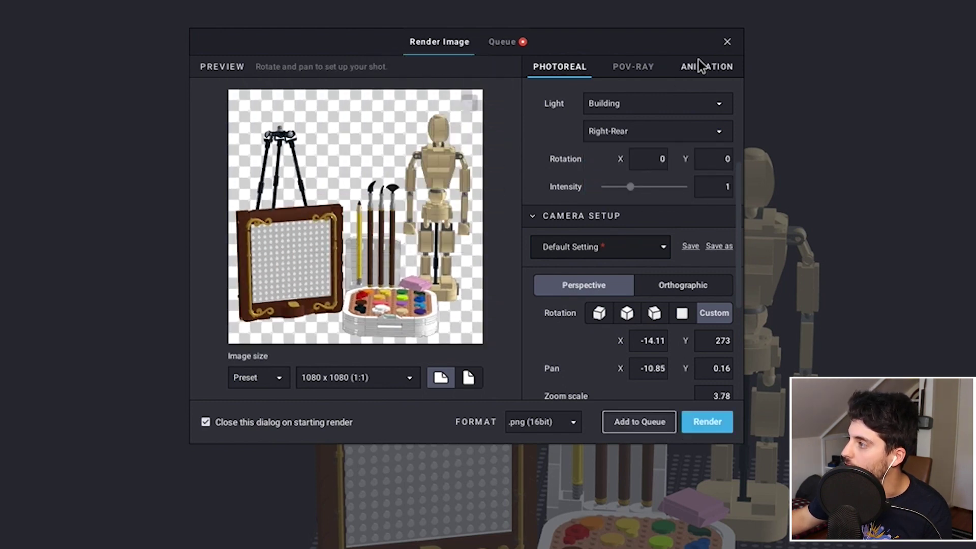
{"action": "left_click", "coordinate": [699, 67]}
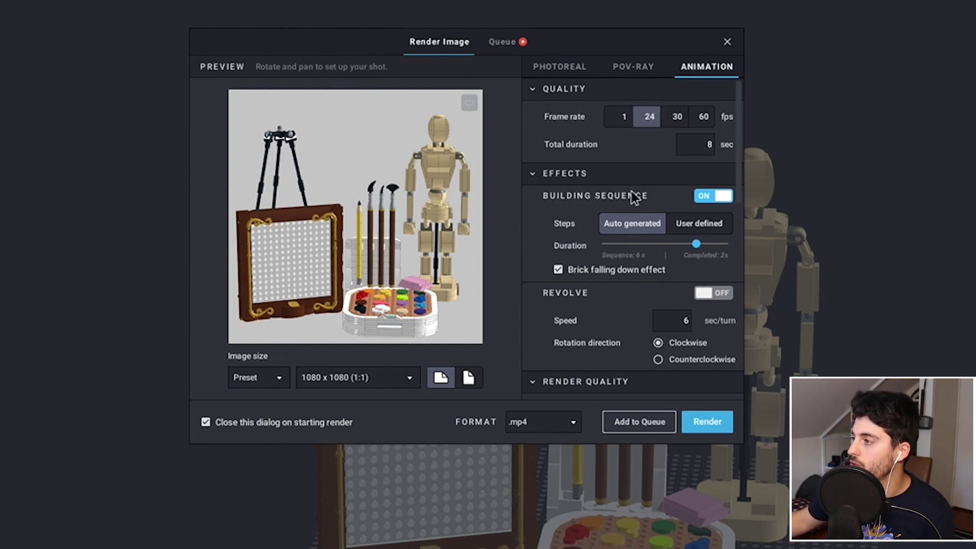
- Pick the animation frame rate, then scroll down to the building-sequence and quality settings
{"action": "left_click", "coordinate": [652, 121]}
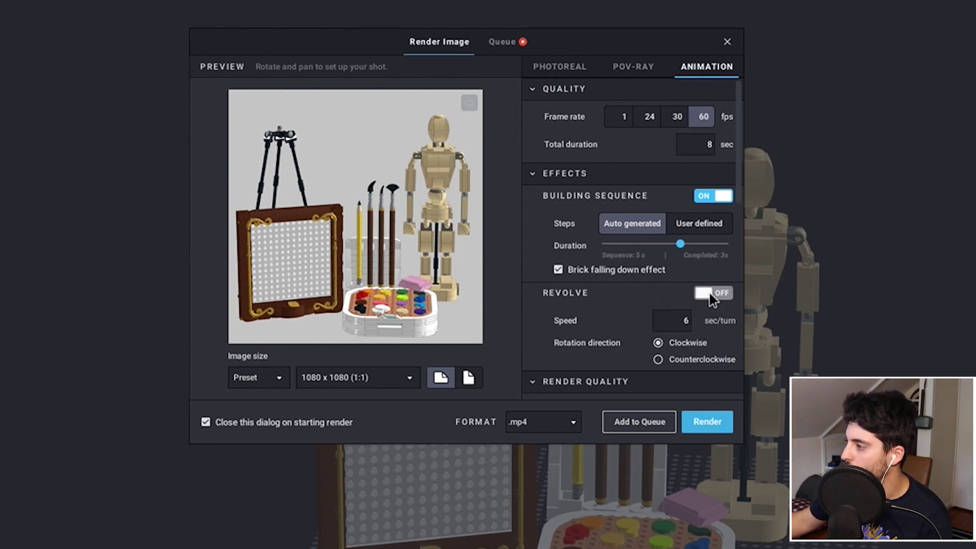
{"action": "scroll", "coordinate": [603, 314], "scroll_direction": "down", "scroll_amount": 3}
{"action": "scroll", "coordinate": [601, 315], "scroll_direction": "down", "scroll_amount": 5}
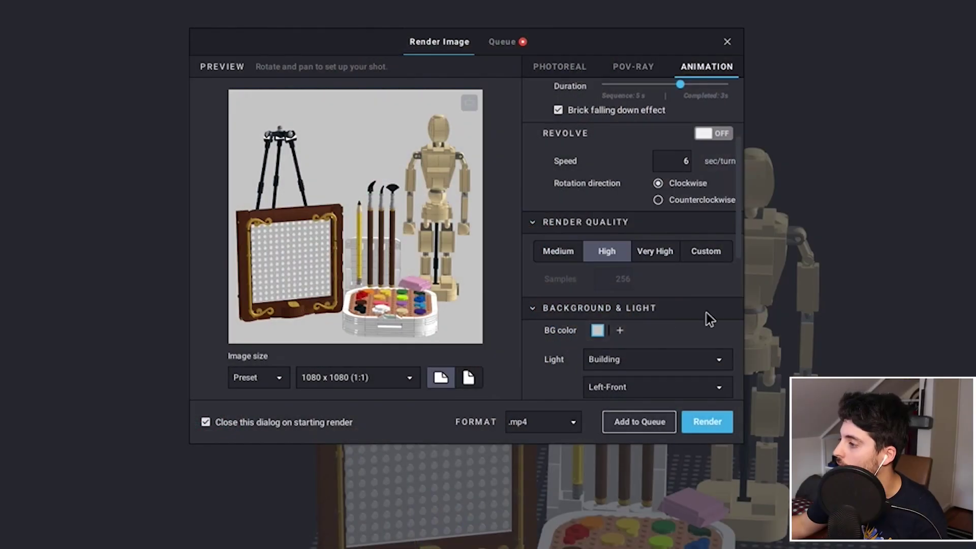
{"action": "scroll", "coordinate": [703, 313], "scroll_direction": "down", "scroll_amount": 3}
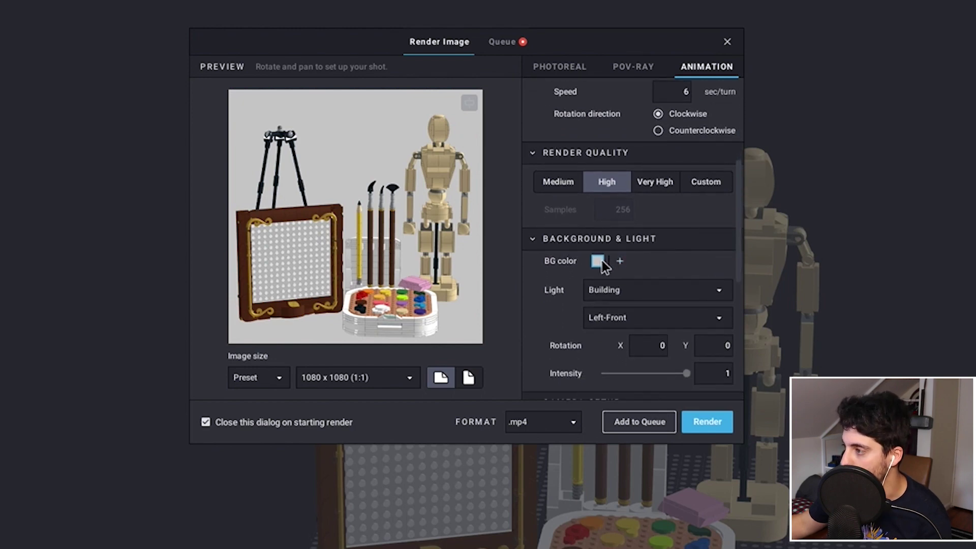
- Set the animation background colour to the faint pink-white #FBF5F5
{"action": "left_click", "coordinate": [599, 260]}
{"action": "left_click_drag", "start_coordinate": [477, 216], "coordinate": [489, 209]}
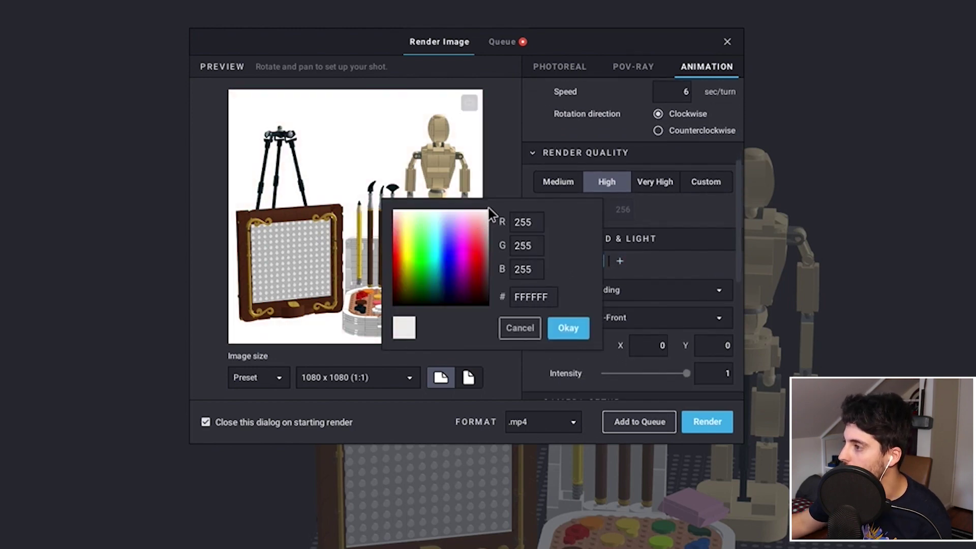
{"action": "left_click", "coordinate": [484, 212]}
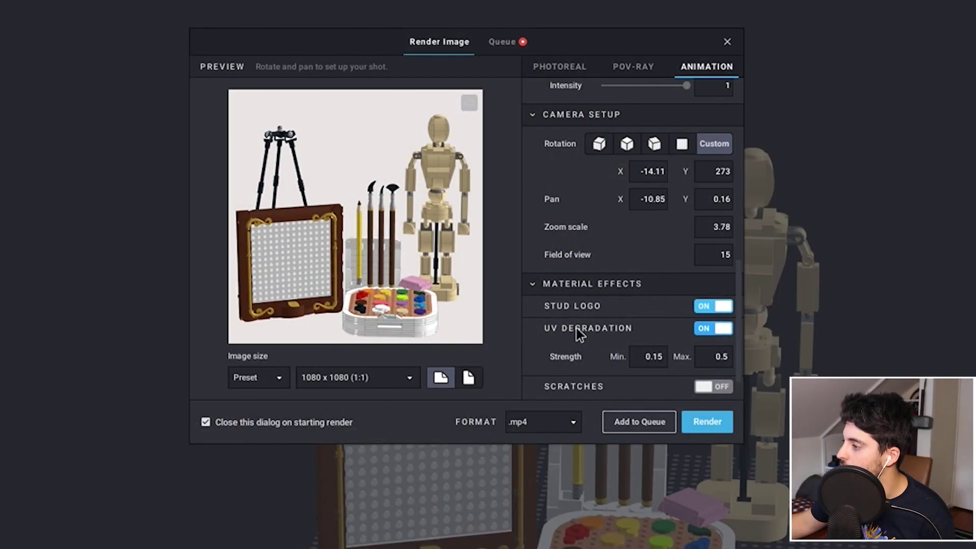
- Turn on the Scratches material effect and queue the MP4 building animation
{"action": "scroll", "coordinate": [610, 330], "scroll_direction": "down", "scroll_amount": 2}
{"action": "left_click", "coordinate": [711, 345]}
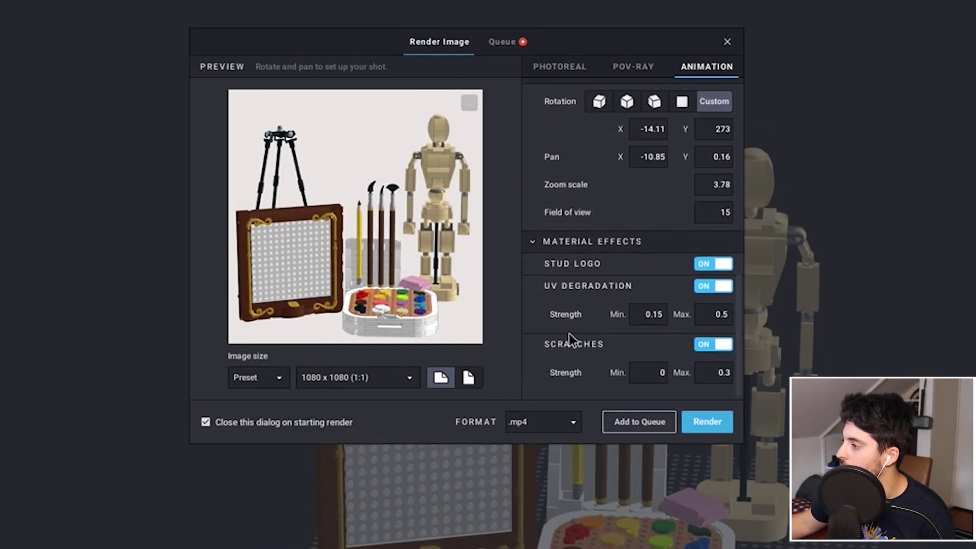
{"action": "left_click", "coordinate": [657, 428]}
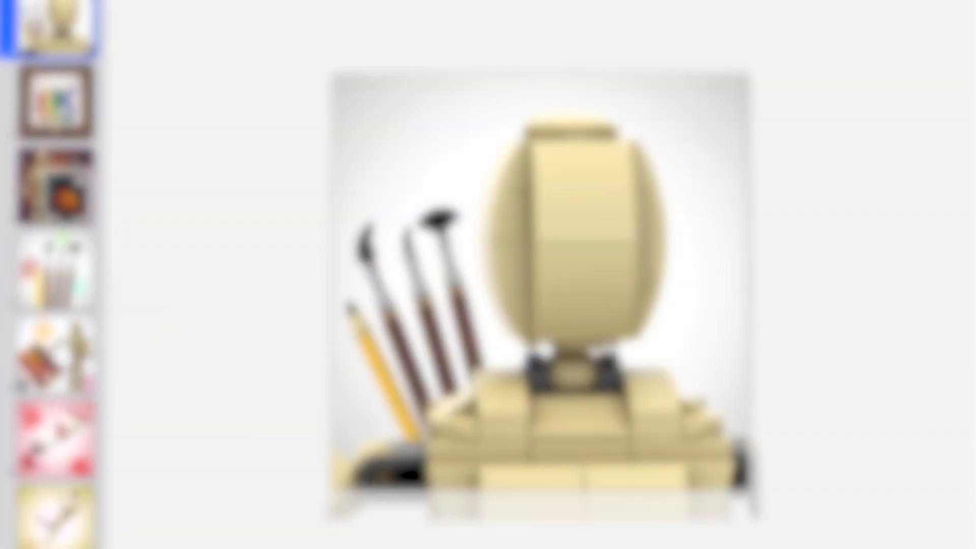
- View each promo image in turn: VOTES frame, mannequin, brushes, palette, paint tube, then easel-and-lightbulb
{"action": "left_click", "coordinate": [55, 101]}
{"action": "left_click", "coordinate": [55, 187]}
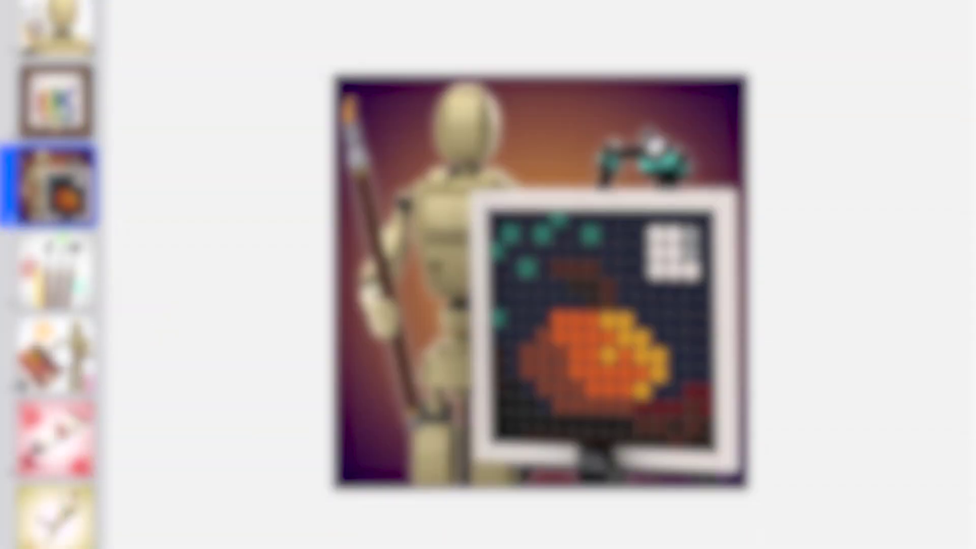
{"action": "left_click", "coordinate": [55, 270]}
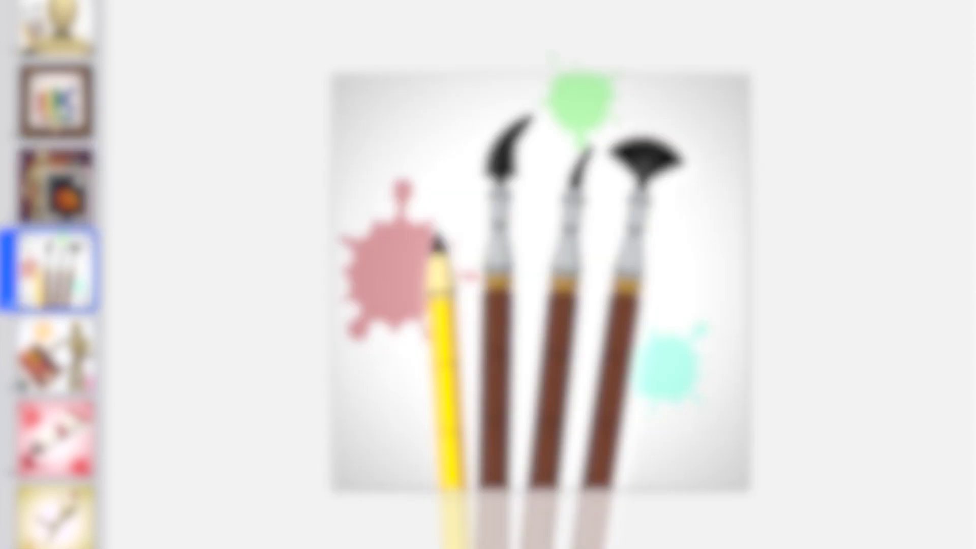
{"action": "left_click", "coordinate": [55, 354]}
{"action": "left_click", "coordinate": [54, 440]}
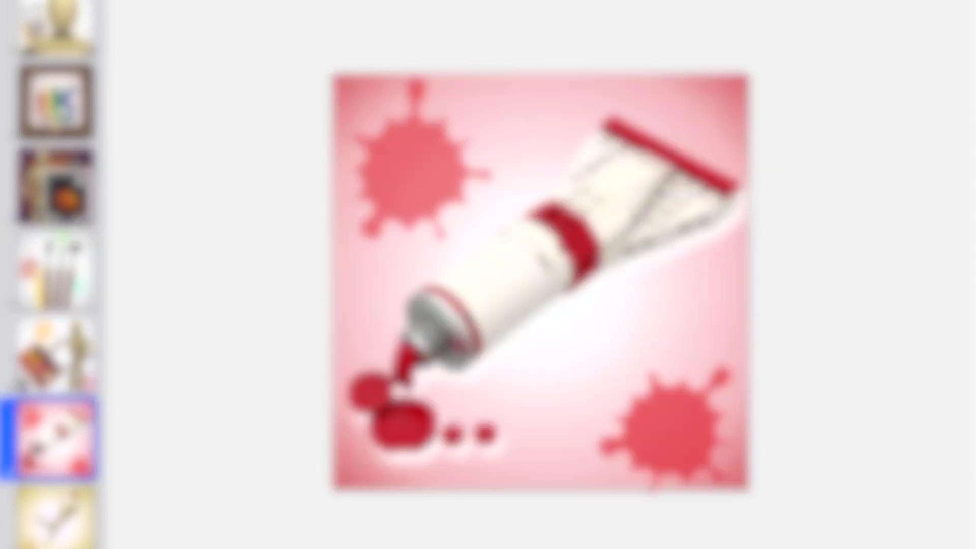
{"action": "key", "text": "Down"}
{"action": "key", "text": "Down"}
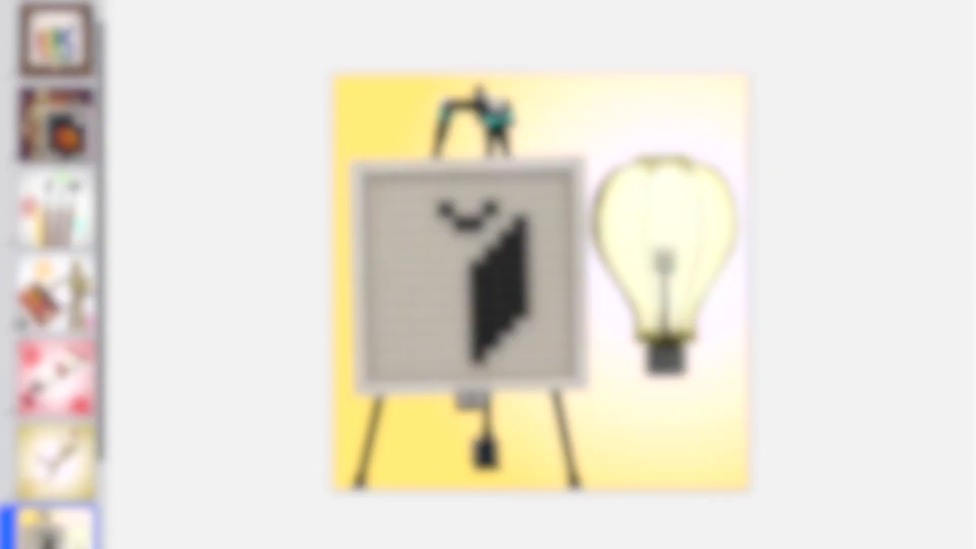
{"action": "key", "text": "Down"}
{"action": "key", "text": "Down"}
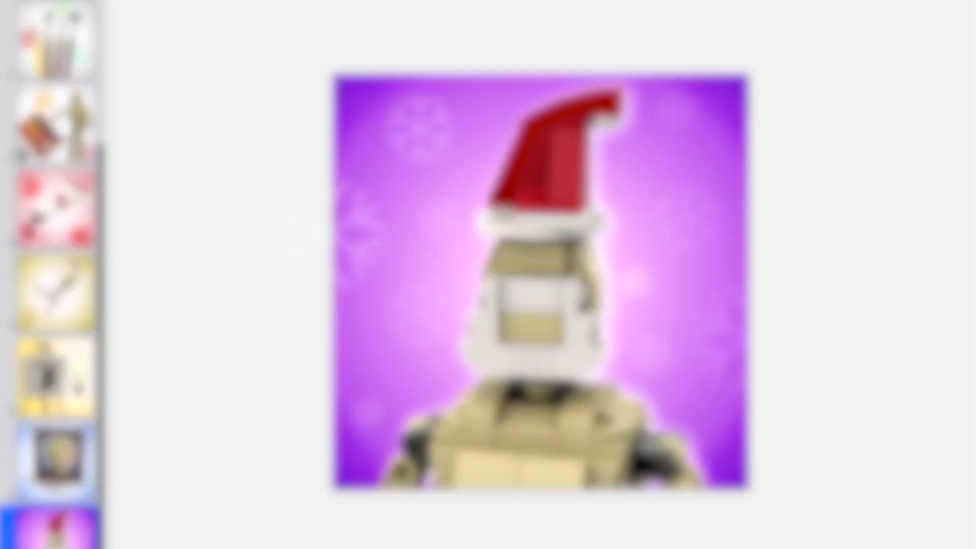